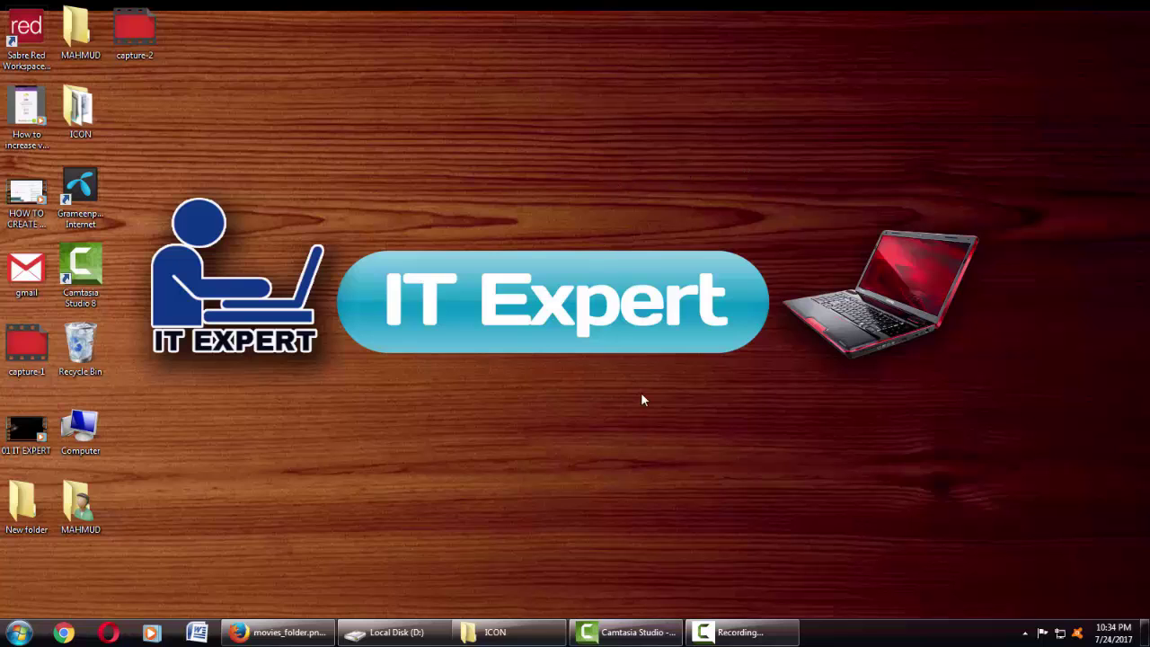
Preview the Musett-Antares-Applications-Folder-Black and Musett-Antares-Music-Folder-Alt icons in the ICON folder
click(501, 631)
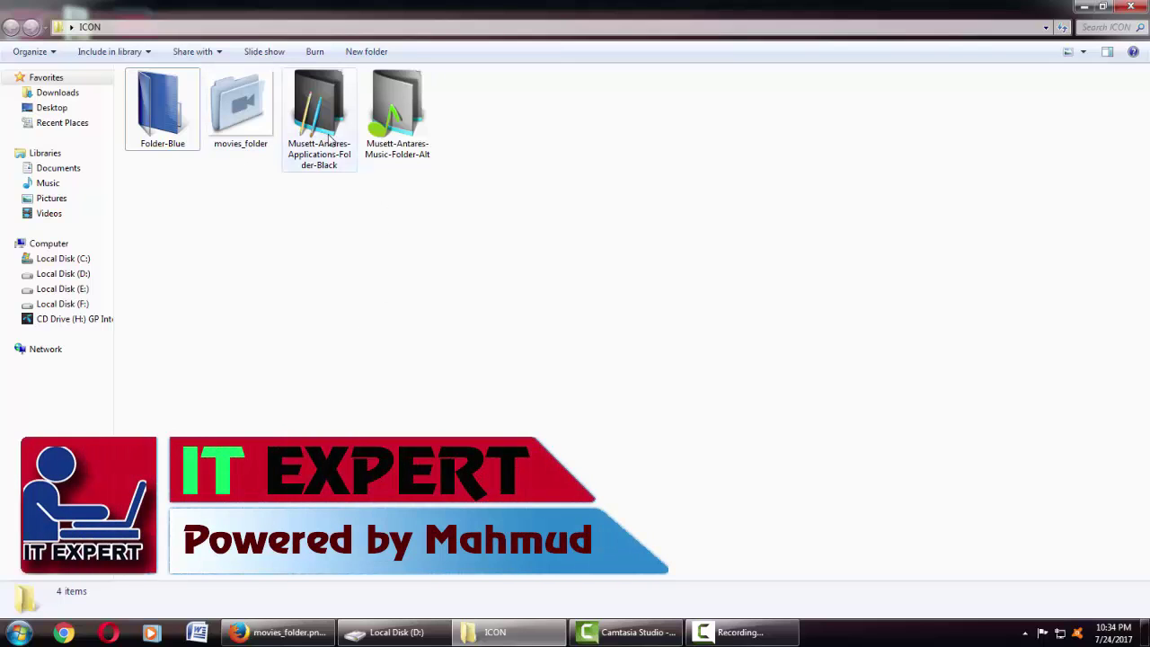
right_click(349, 144)
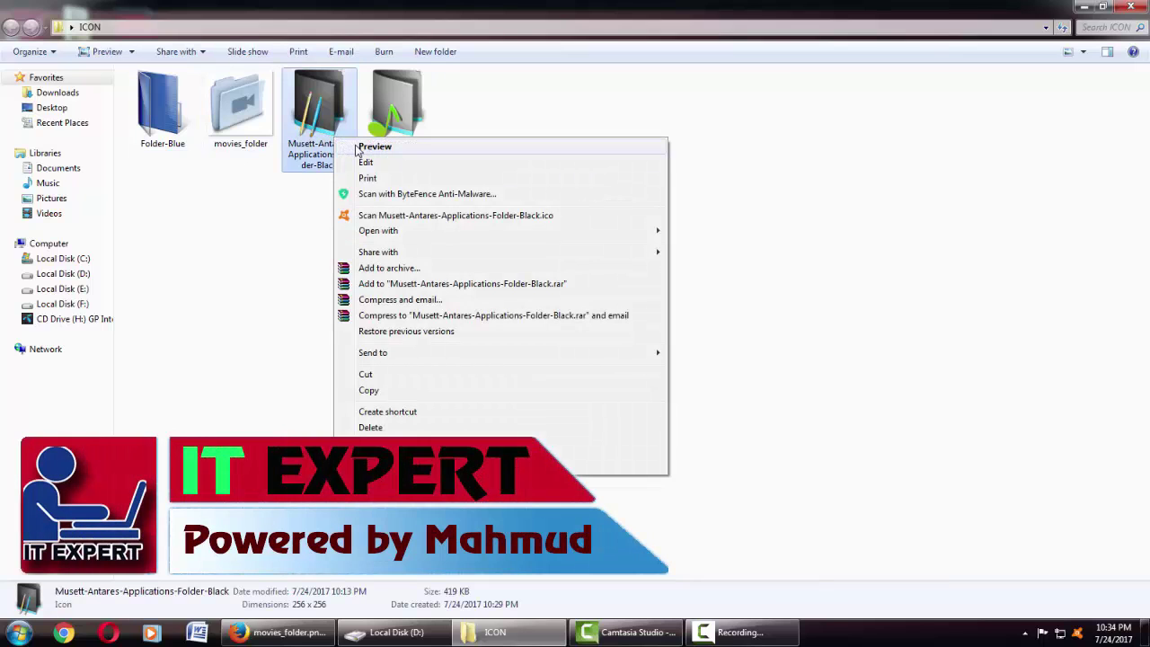
click(358, 147)
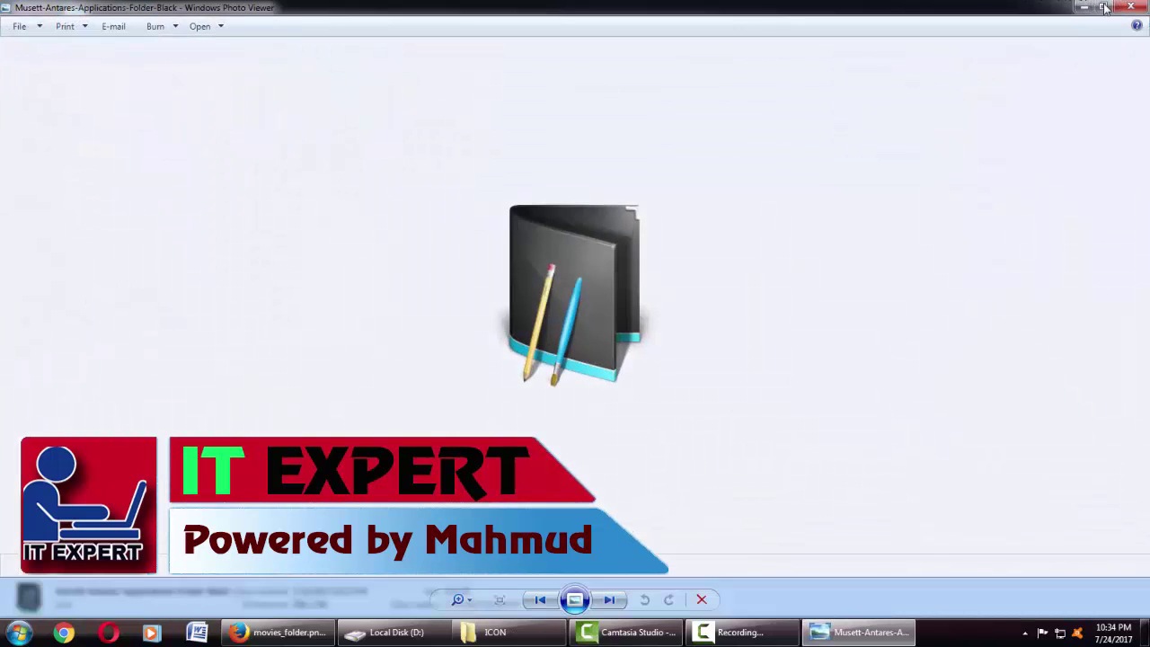
click(1128, 7)
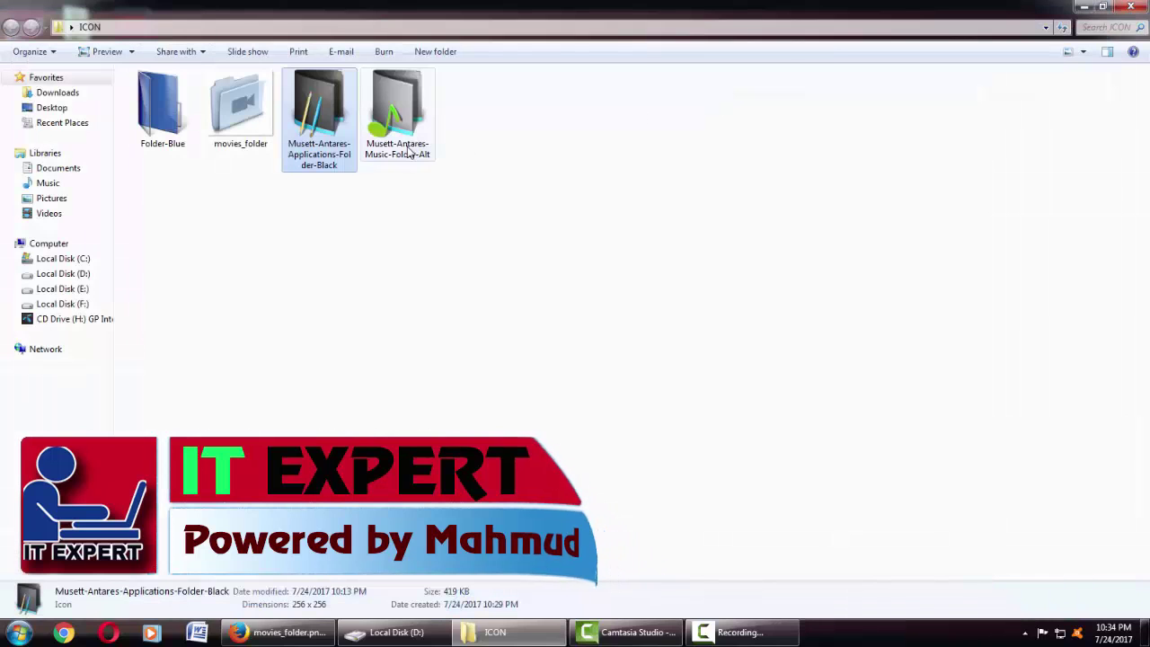
right_click(409, 152)
click(426, 157)
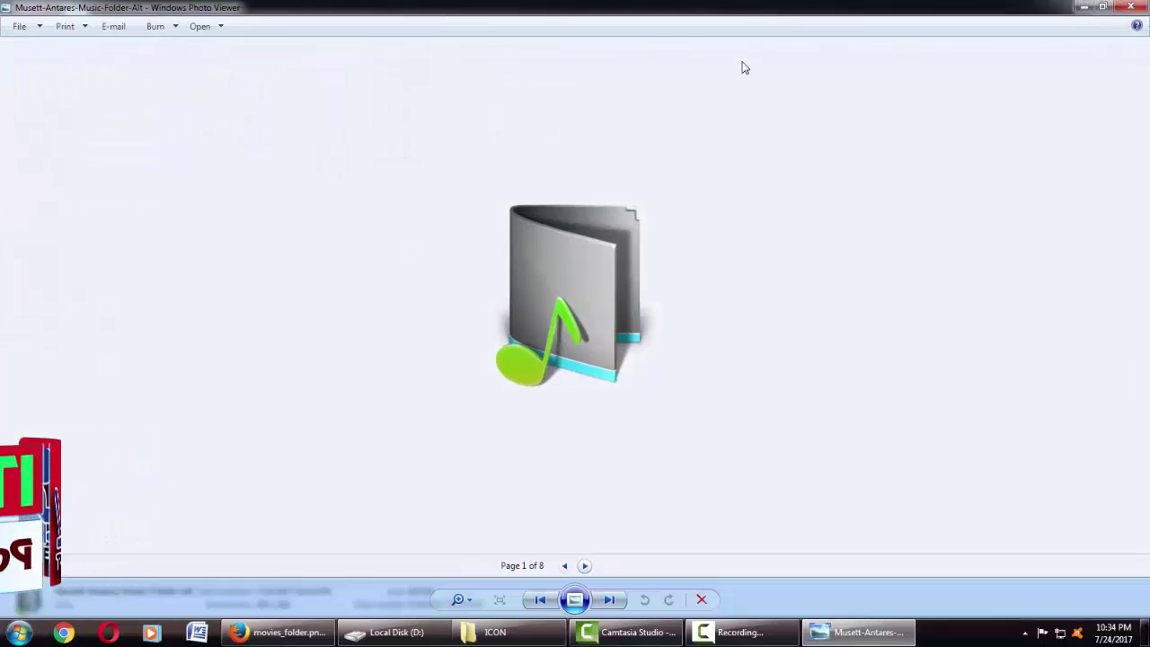
click(1130, 7)
click(638, 171)
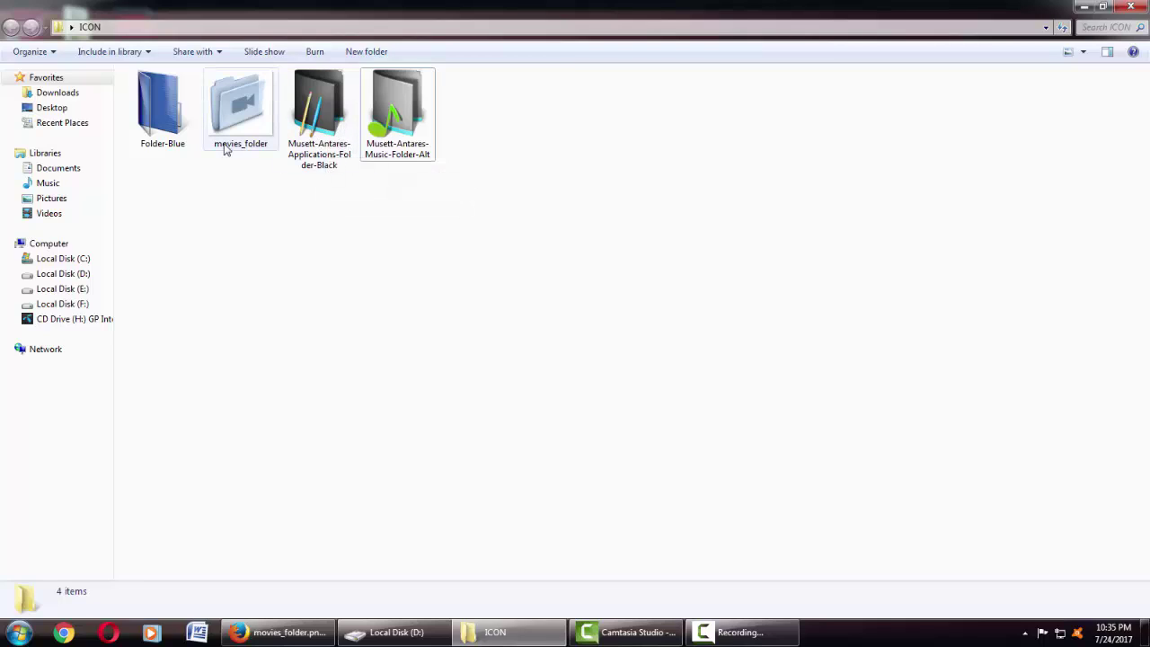
mouse_move(228, 149)
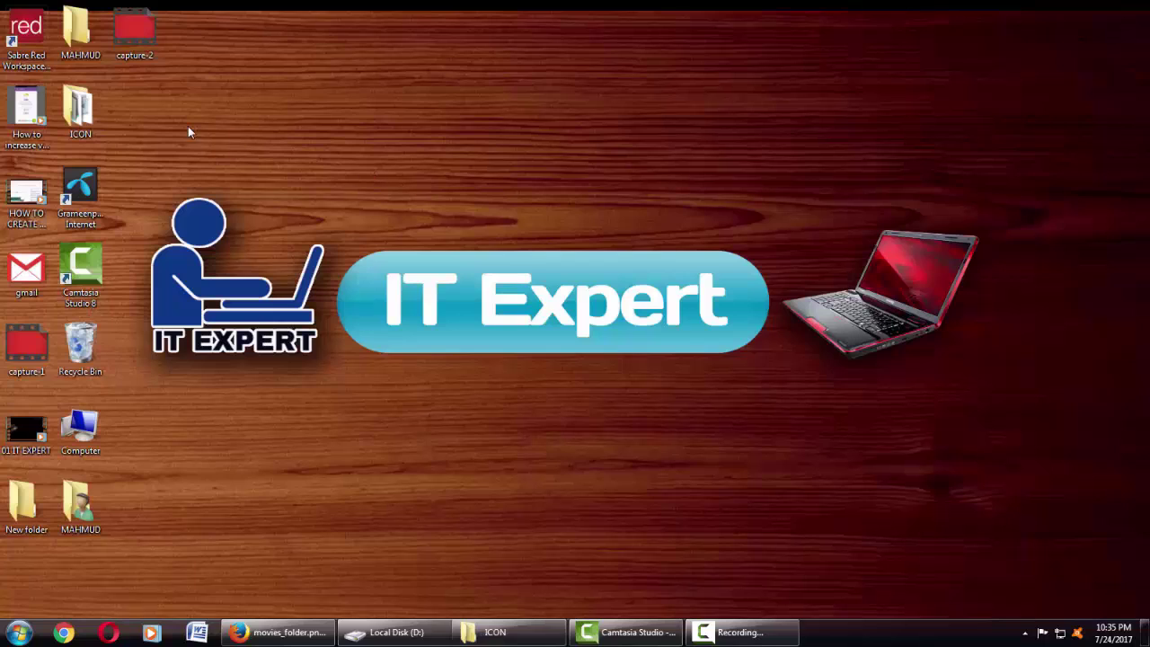
Move the folder above ICON to the empty desktop area above the IT Expert banner and start browsing for a custom icon in its properties
drag(94, 53, 498, 78)
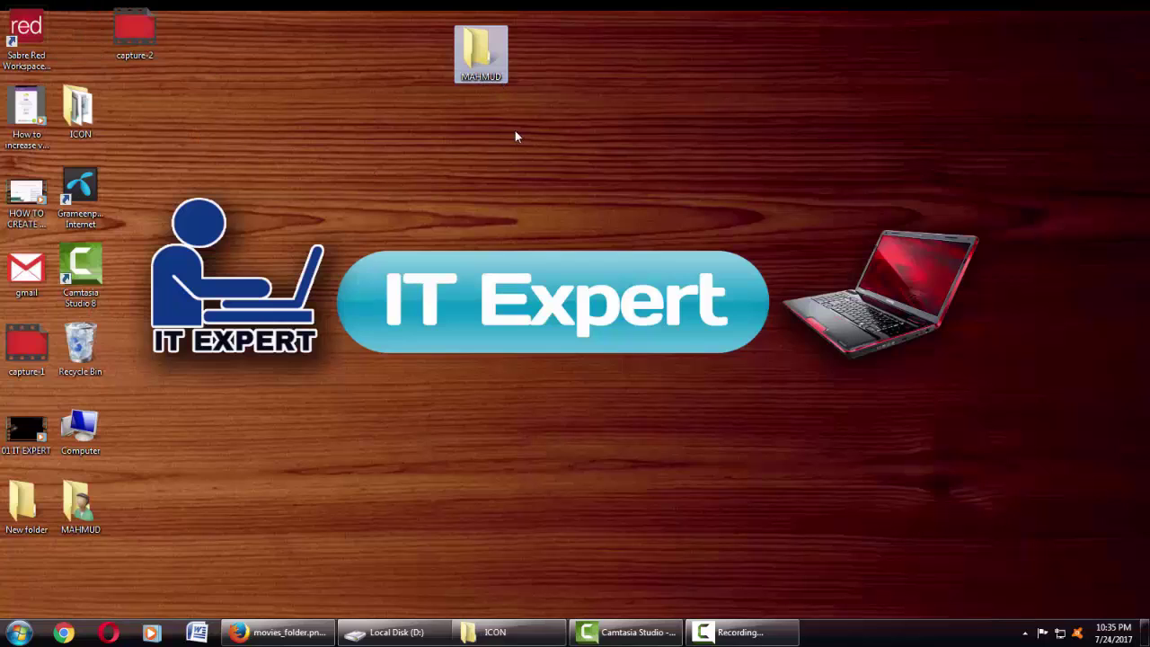
right_click(494, 77)
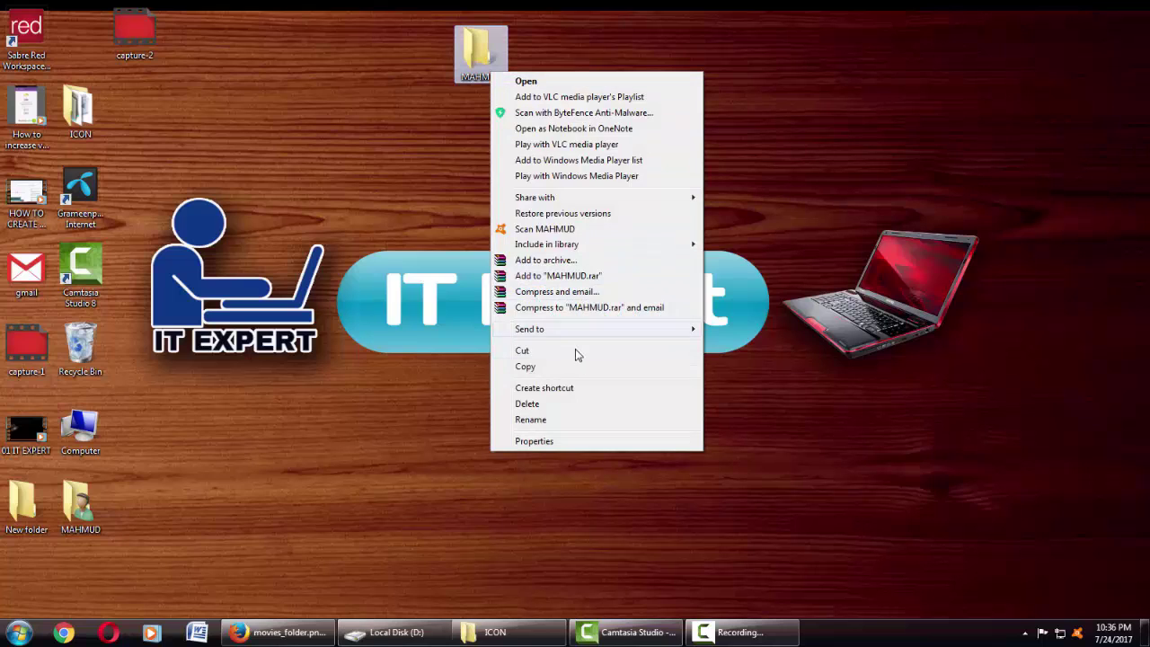
click(565, 438)
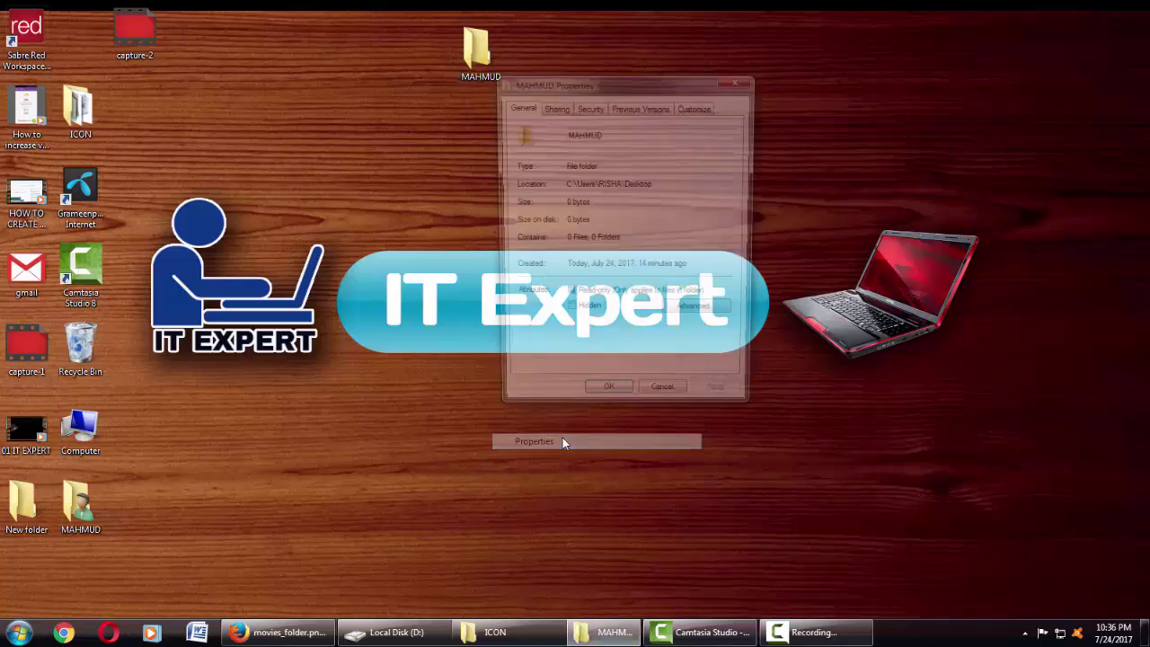
click(706, 107)
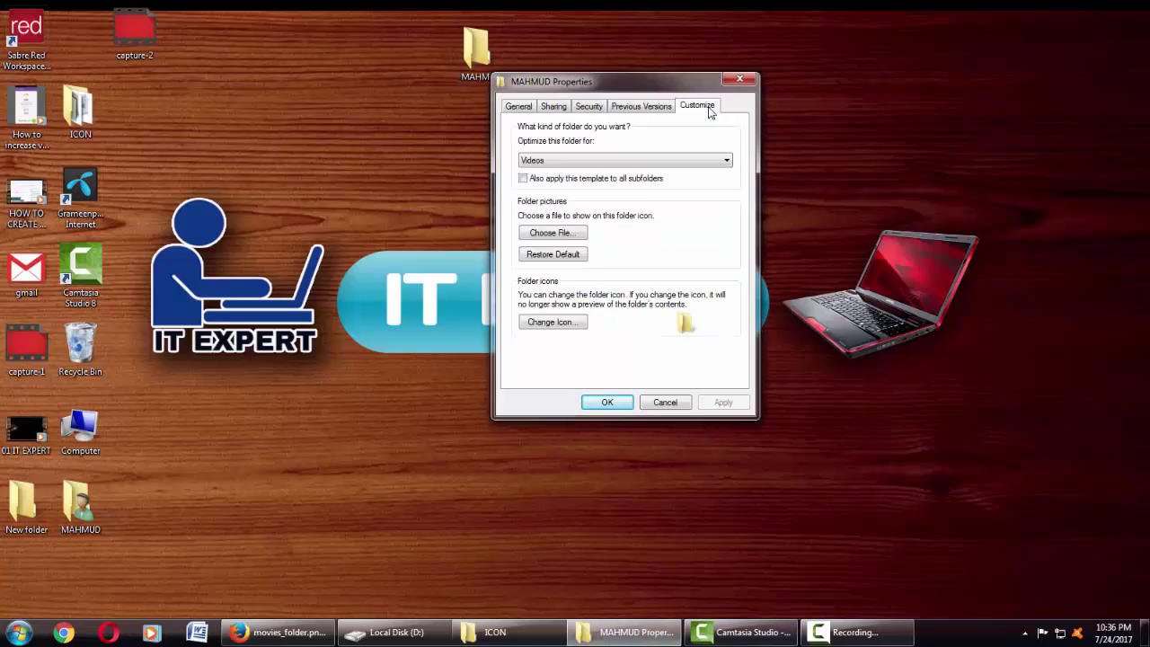
click(554, 322)
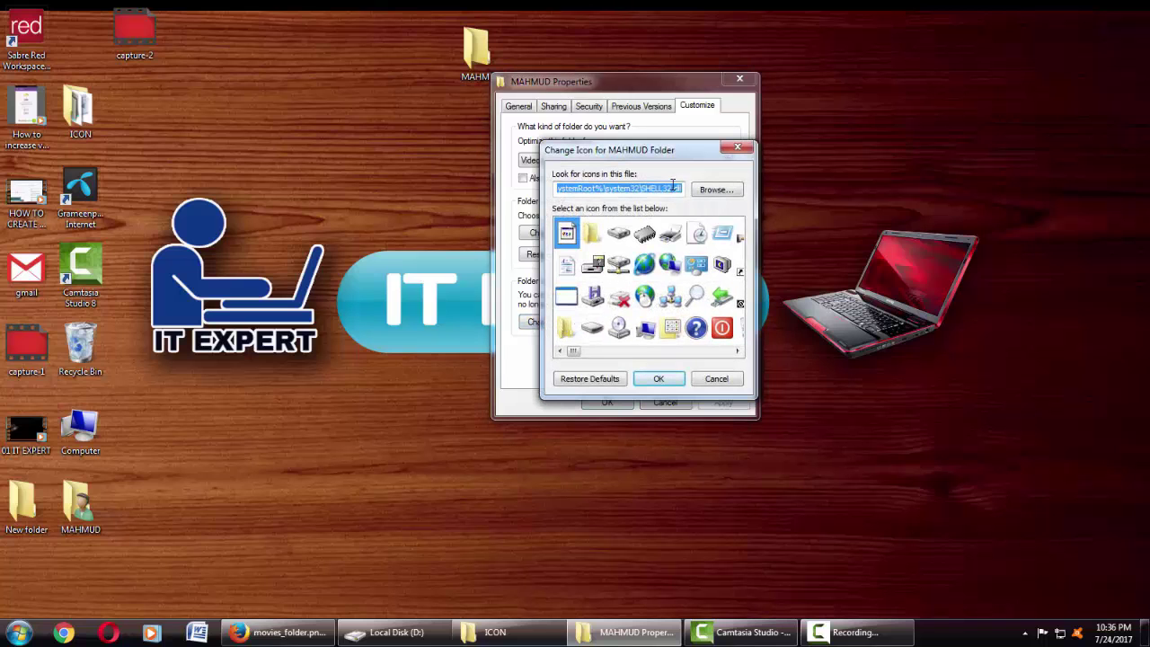
click(716, 190)
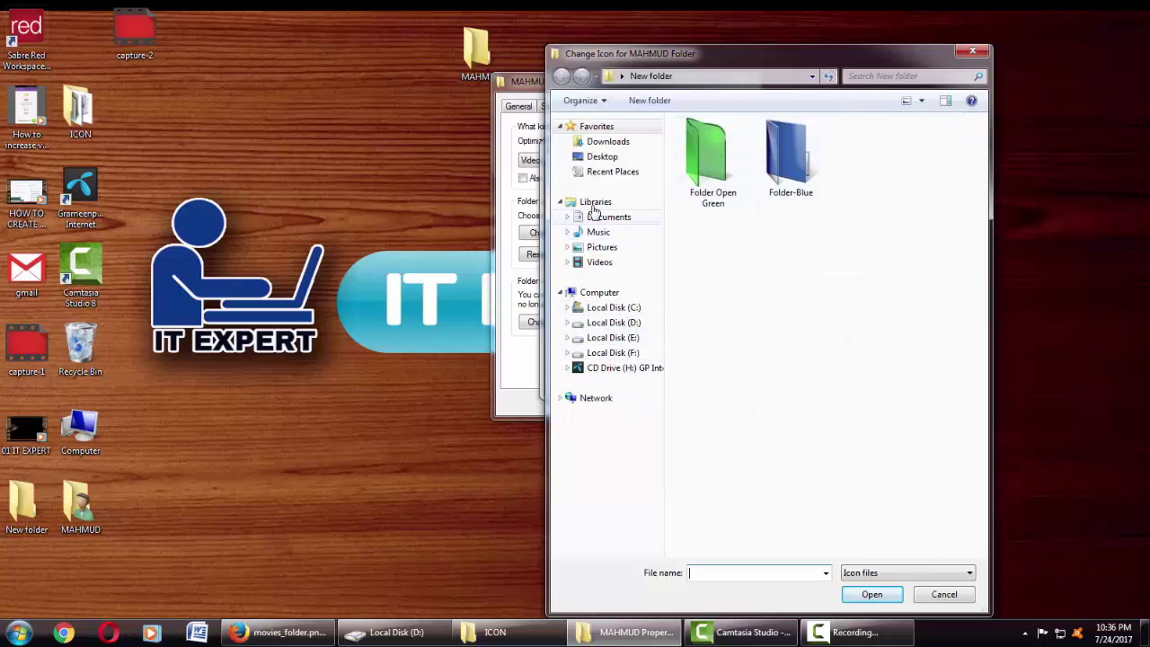
Browse to the ICON folder on the Desktop and set the file type filter to All files
click(601, 158)
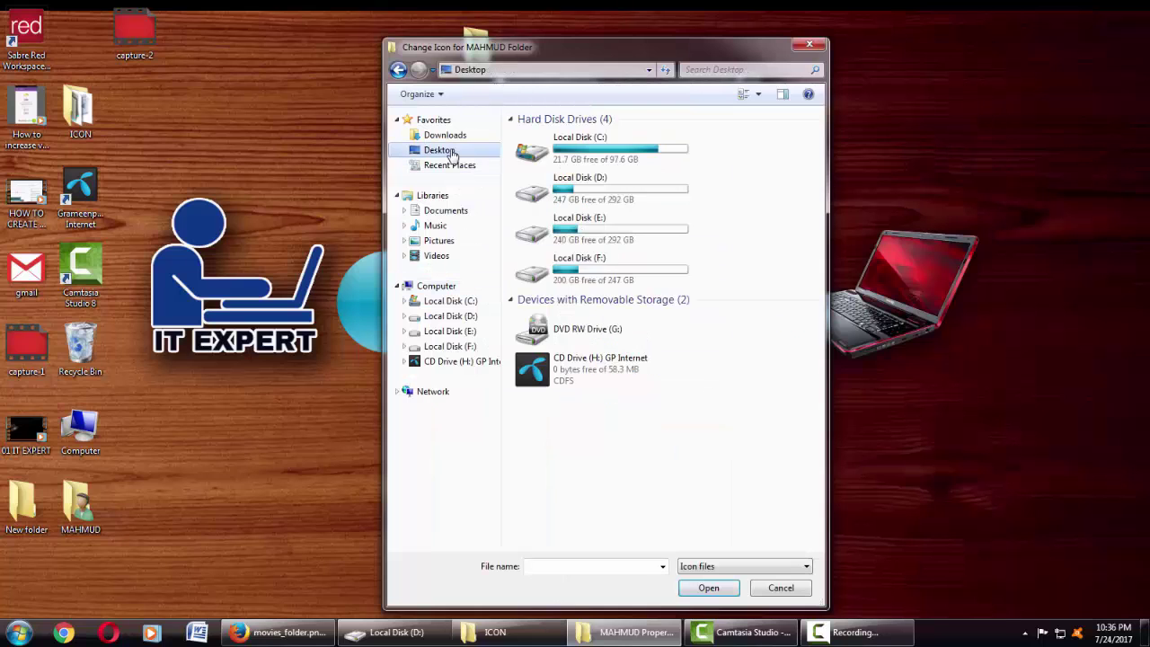
click(439, 152)
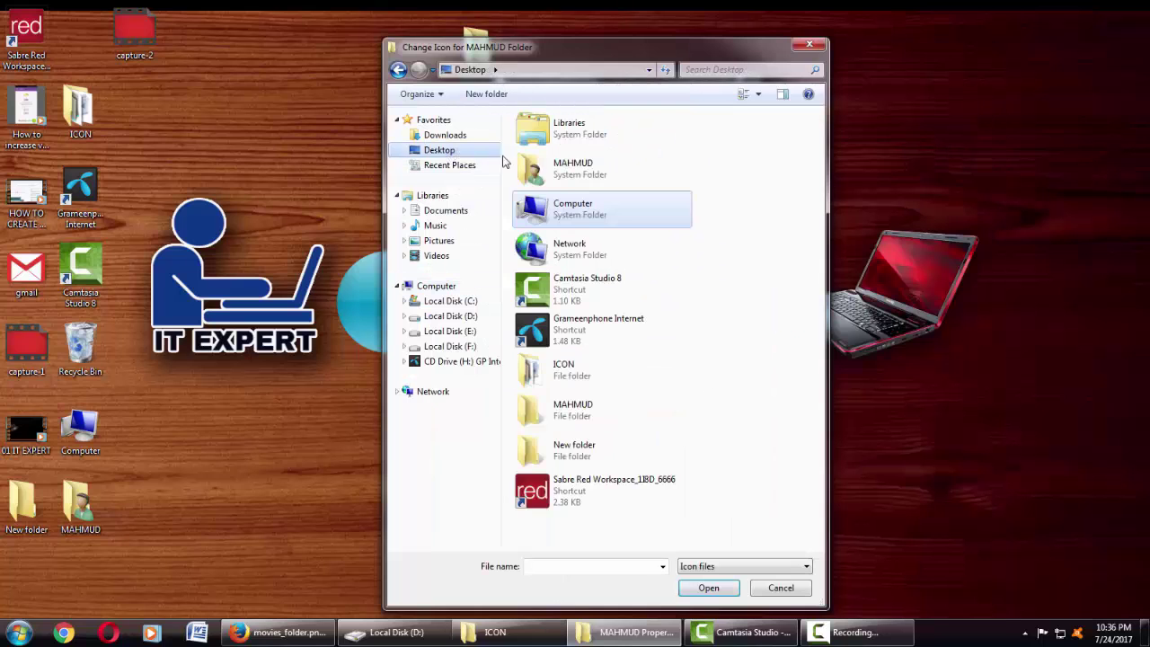
double_click(566, 369)
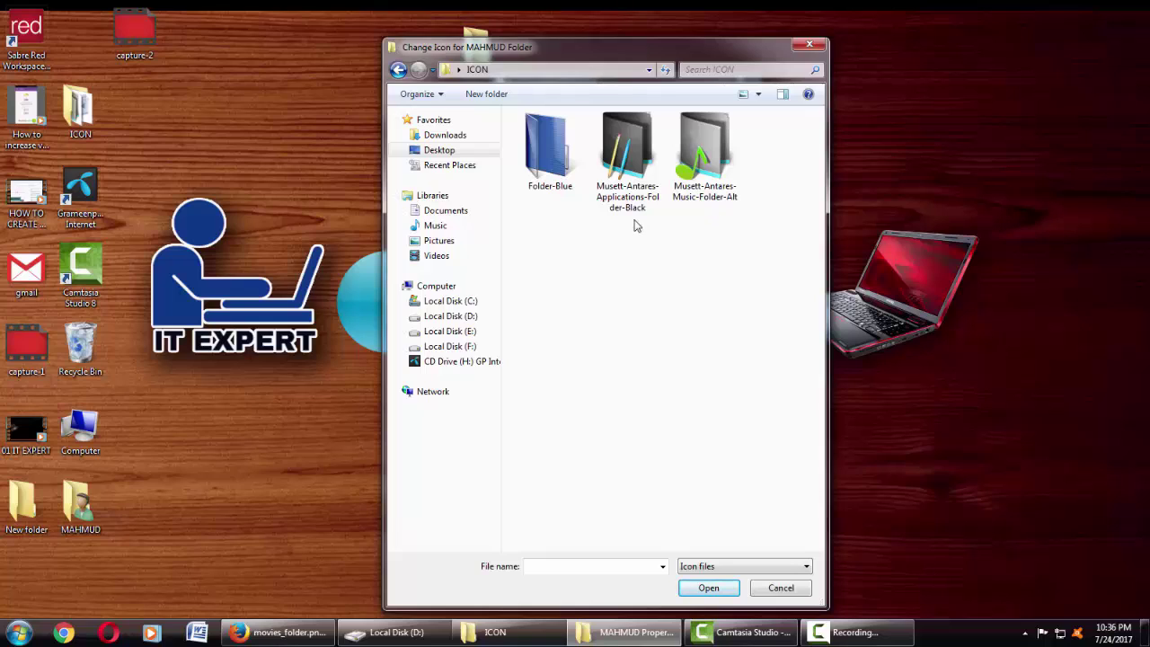
click(760, 568)
click(725, 625)
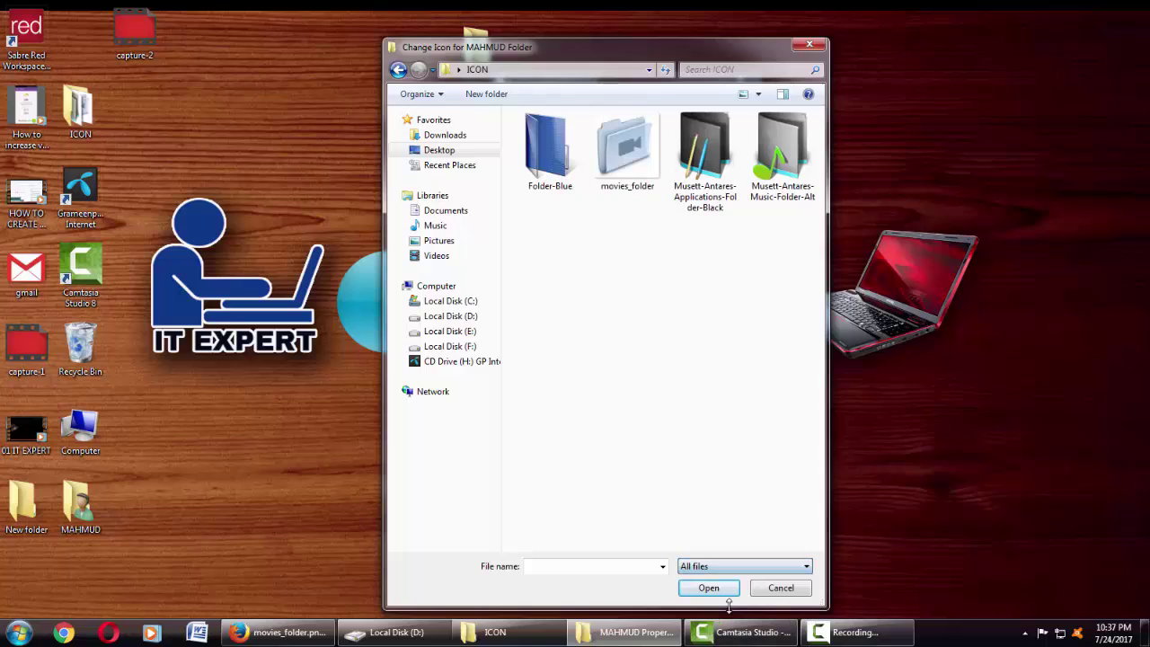
Choose movies_folder as the folder's icon and apply it to the folder
double_click(632, 184)
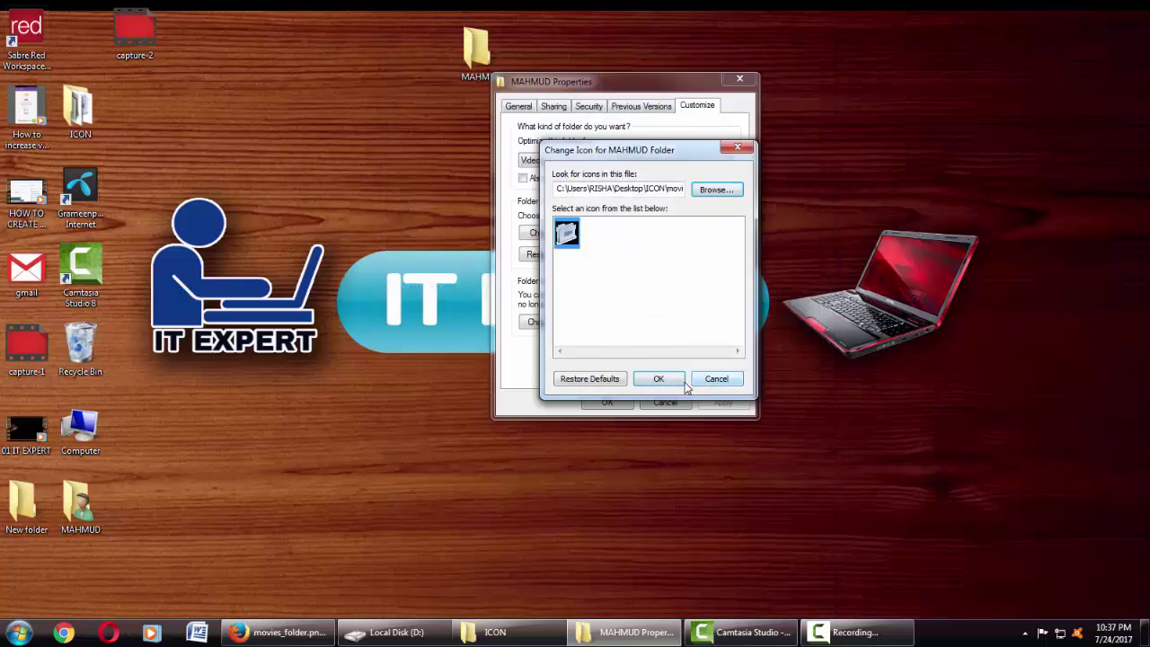
click(656, 379)
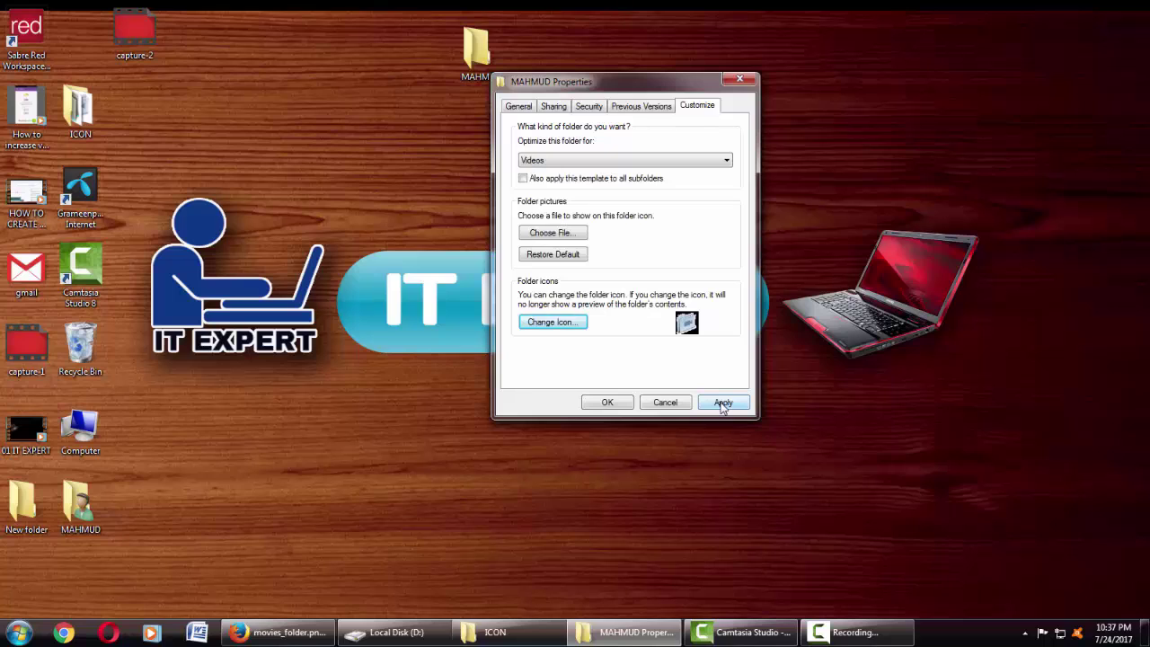
click(724, 403)
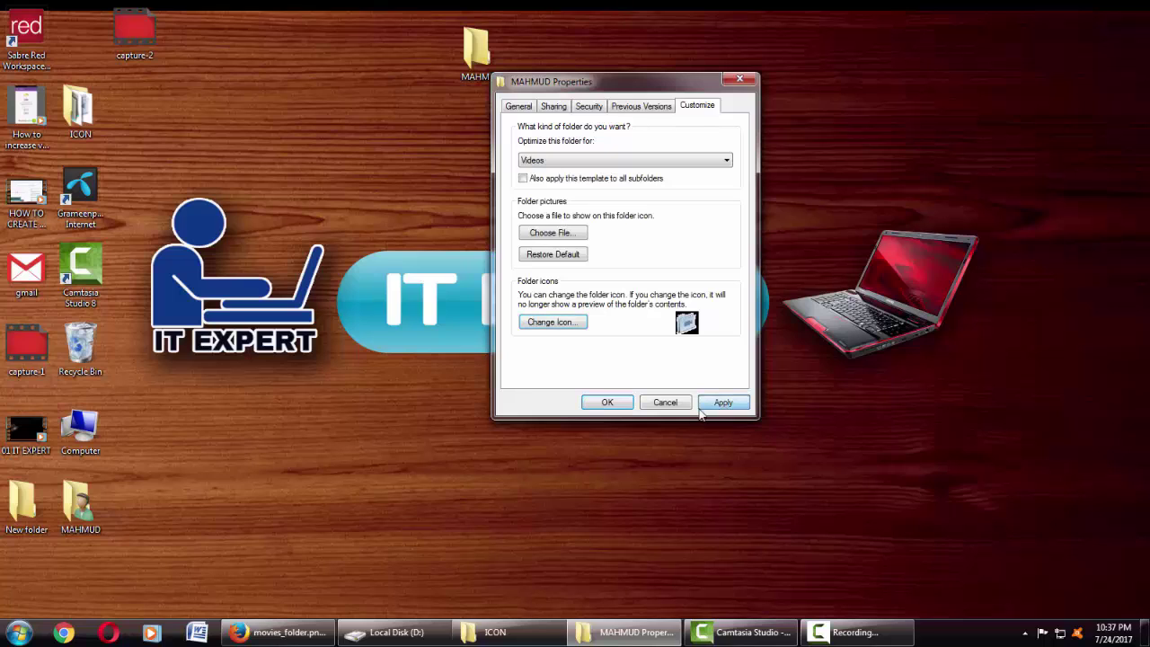
click(608, 403)
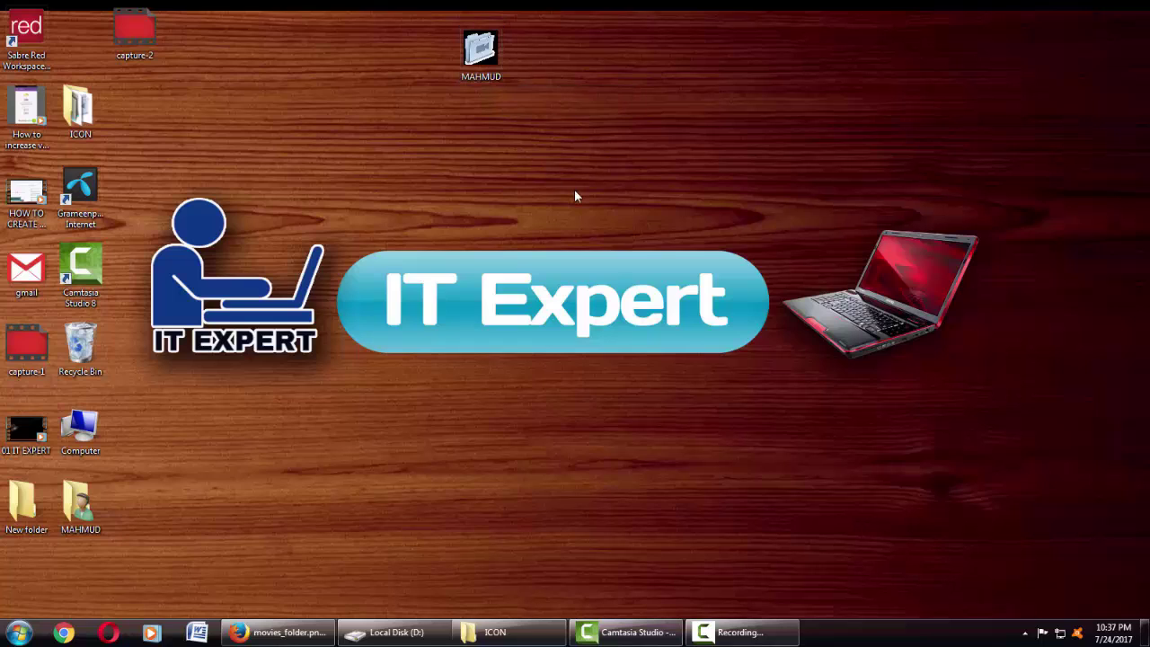
Enlarge the desktop icons to examine how the movies_folder icon scales, and shrink them back to a small size
ctrl+scroll(543, 229, up, 10)
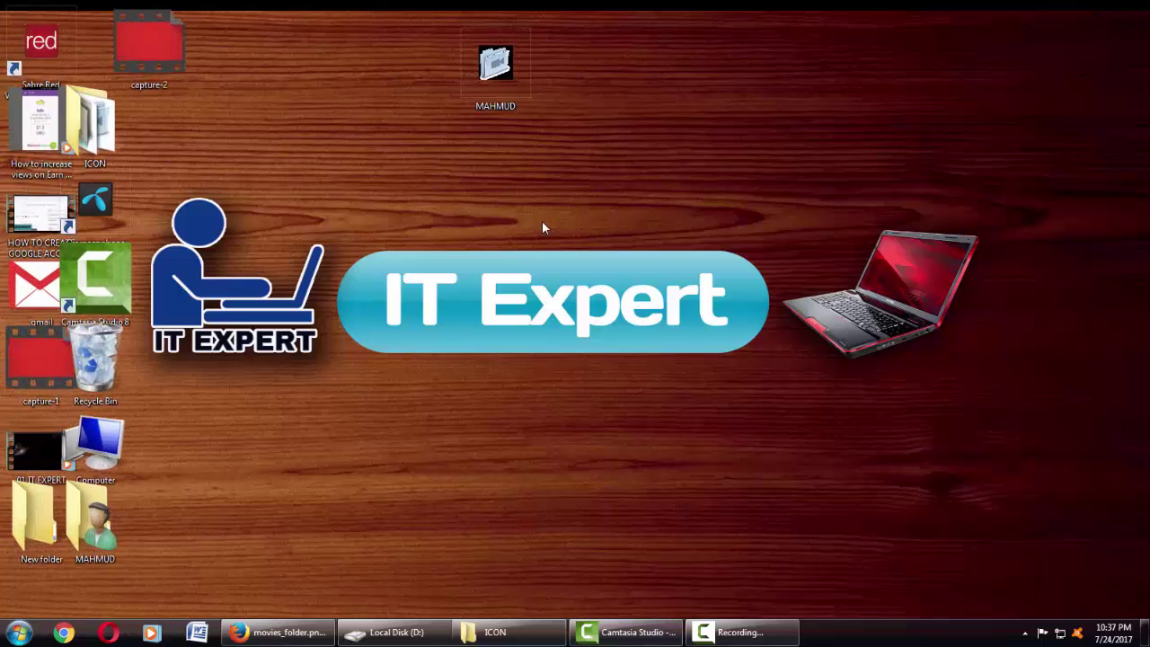
ctrl+scroll(543, 222, up, 1)
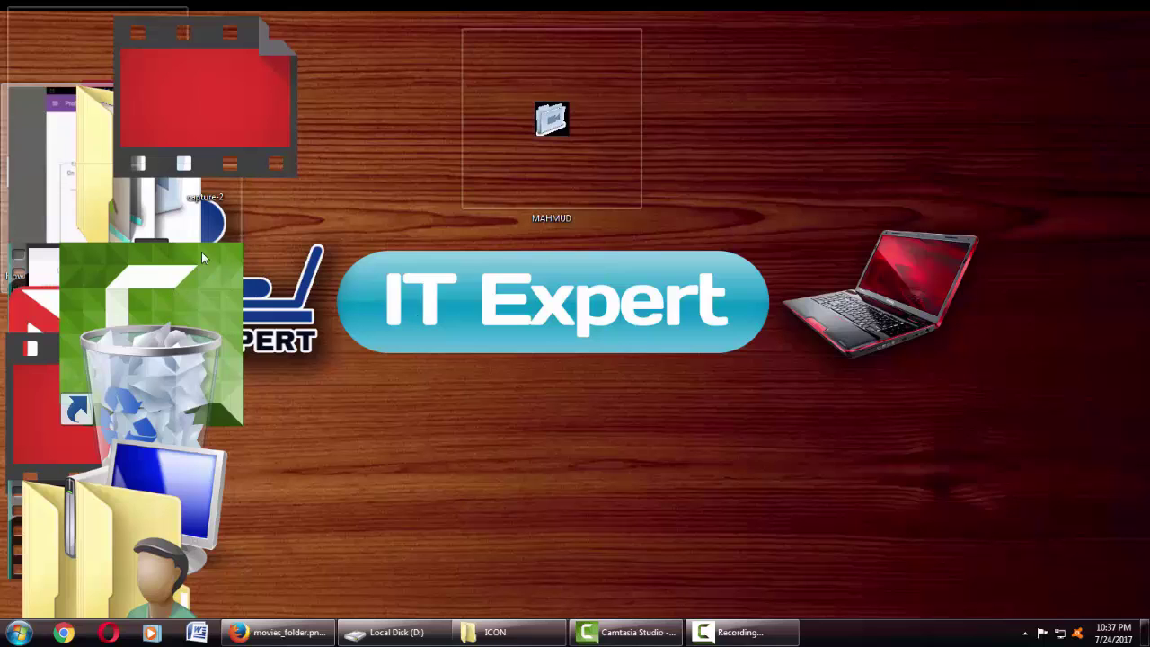
ctrl+scroll(374, 254, down, 3)
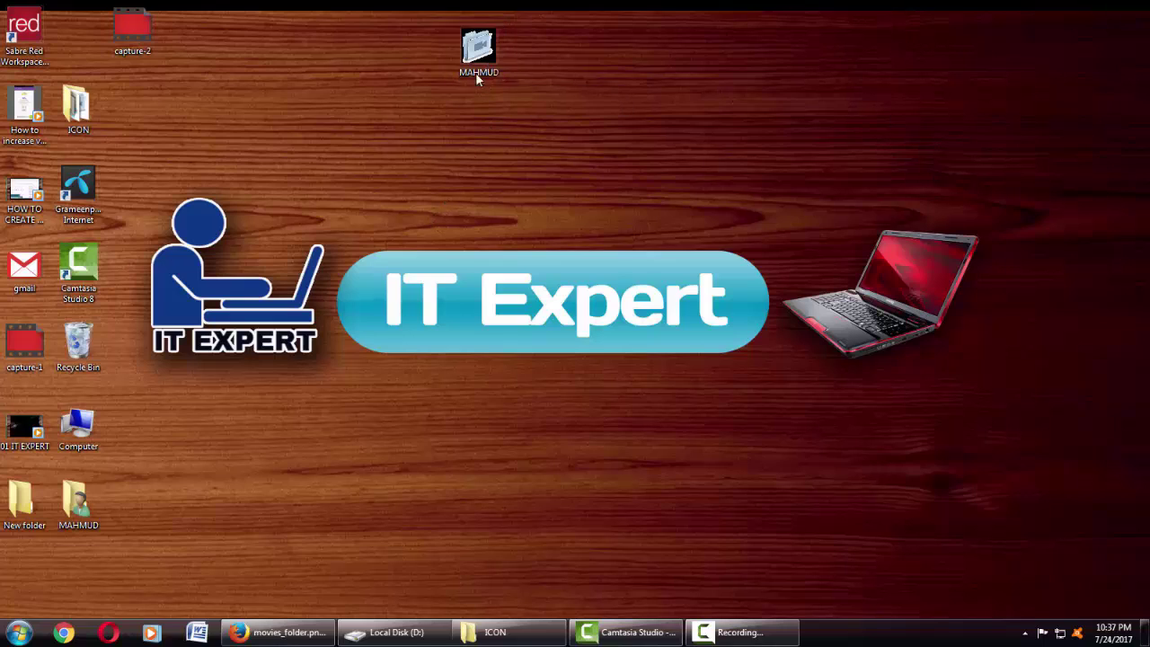
Change the moved folder's icon to Musett-Antares-Applications-Folder-Black from the ICON folder and apply it
right_click(487, 72)
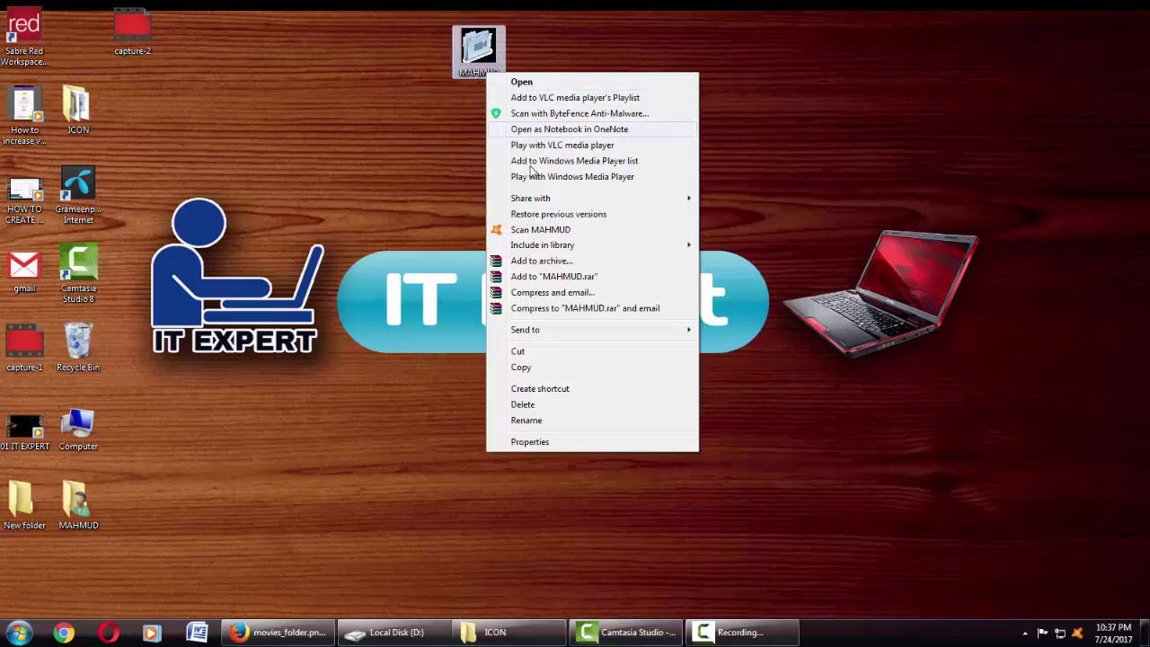
click(543, 443)
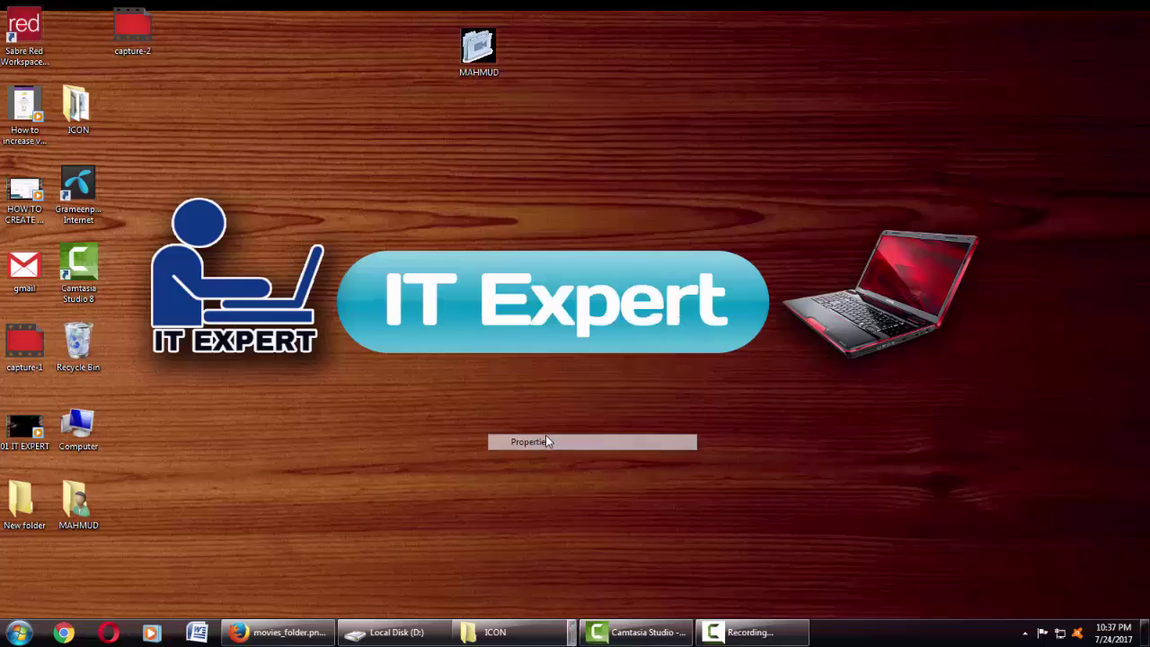
click(681, 109)
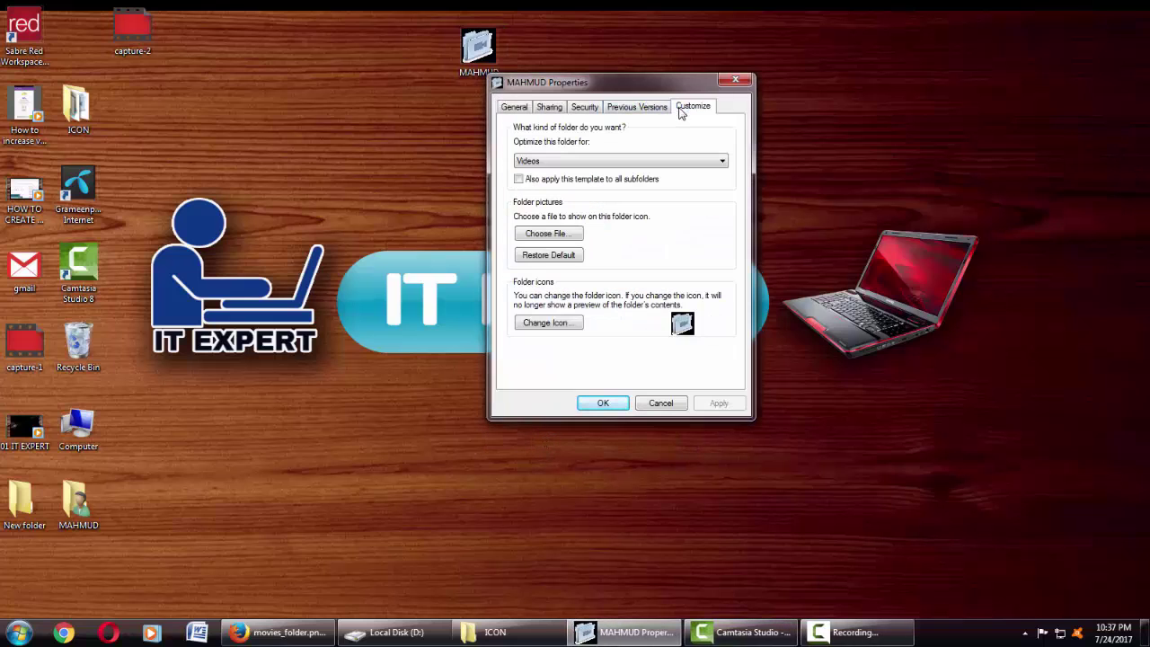
click(568, 329)
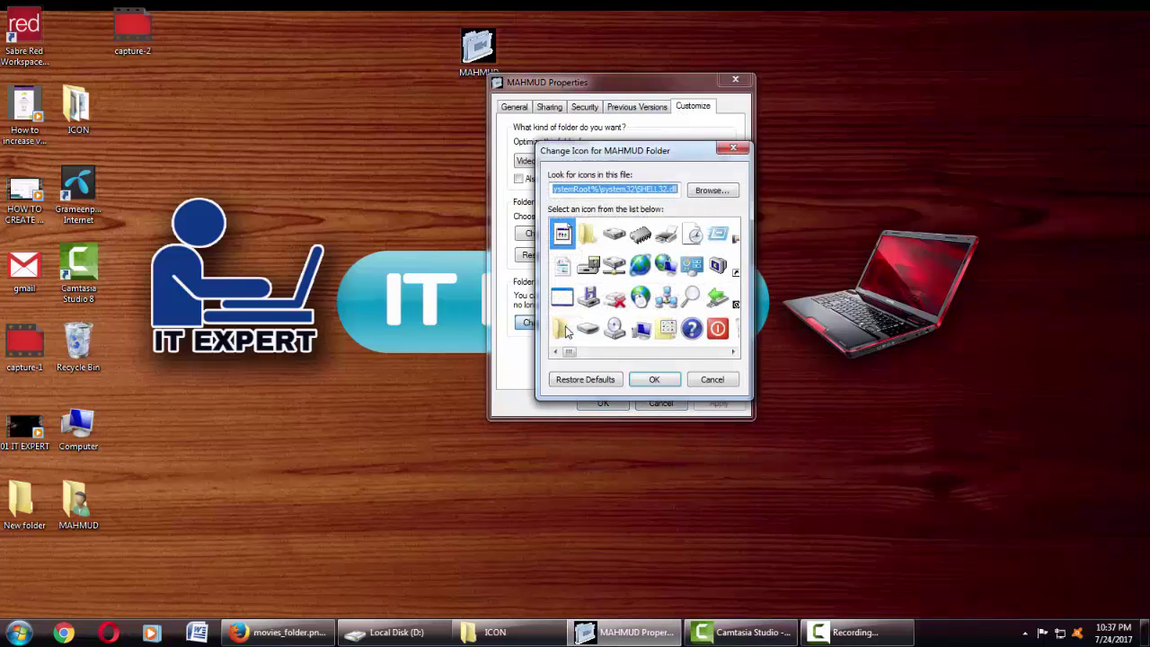
click(710, 191)
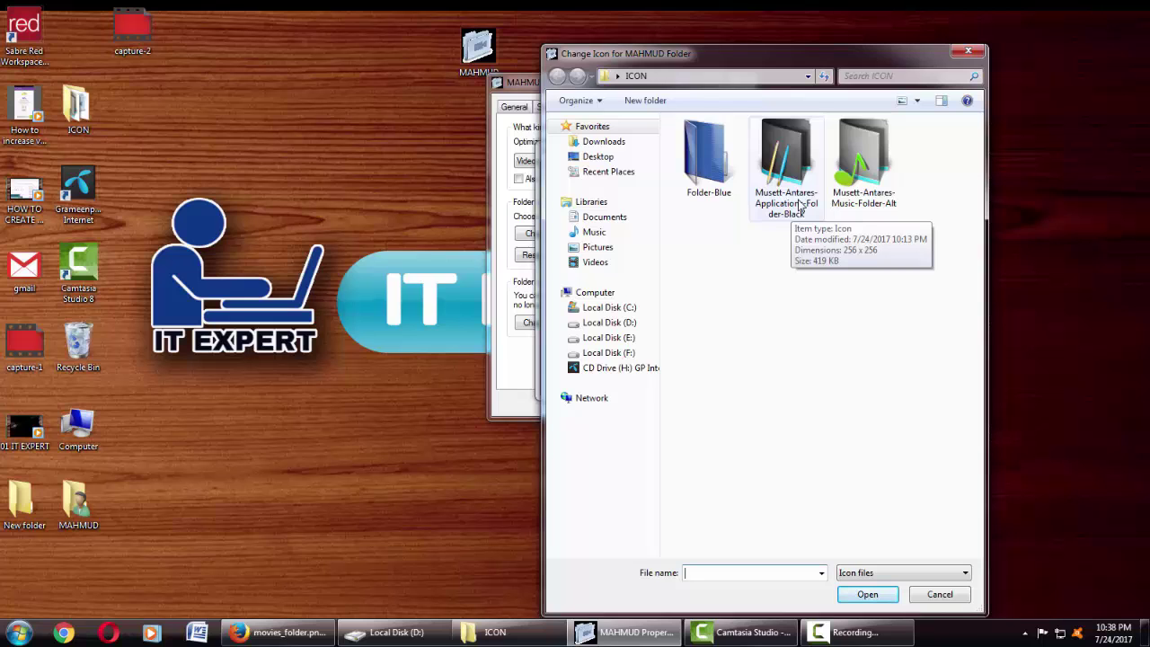
double_click(787, 162)
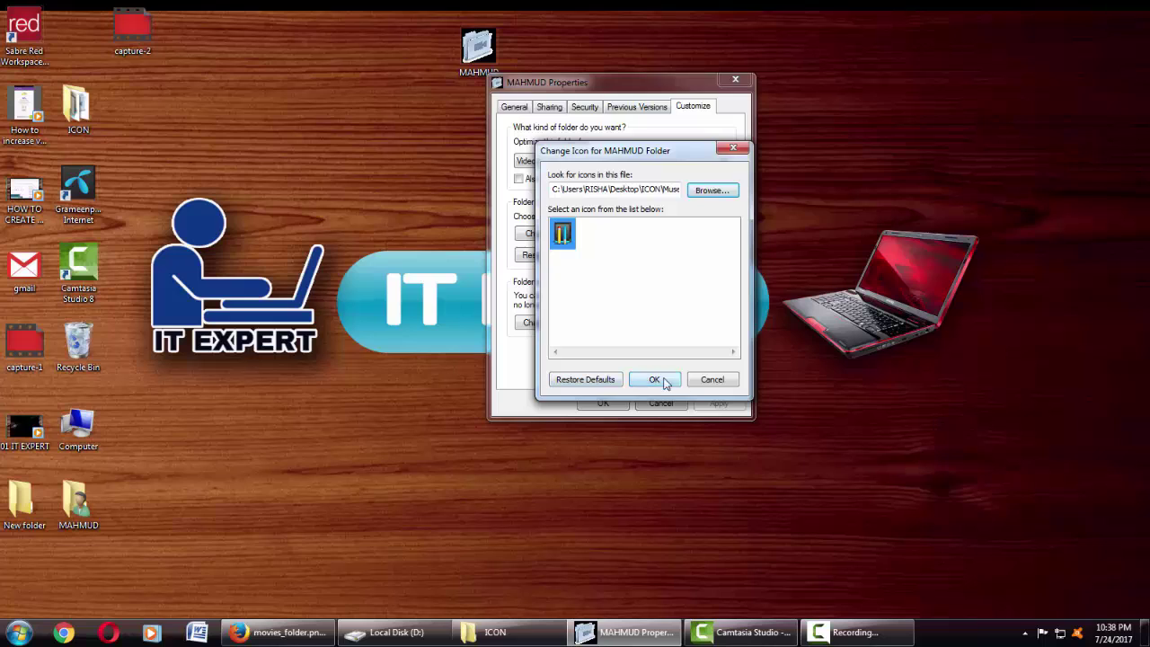
click(652, 380)
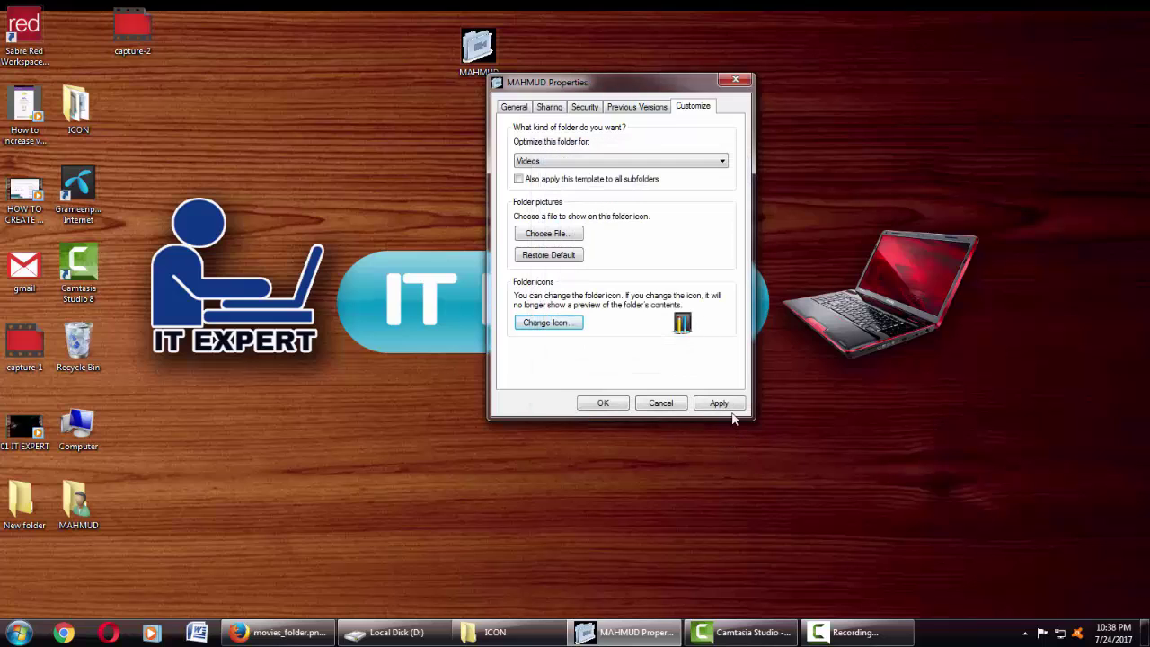
click(701, 406)
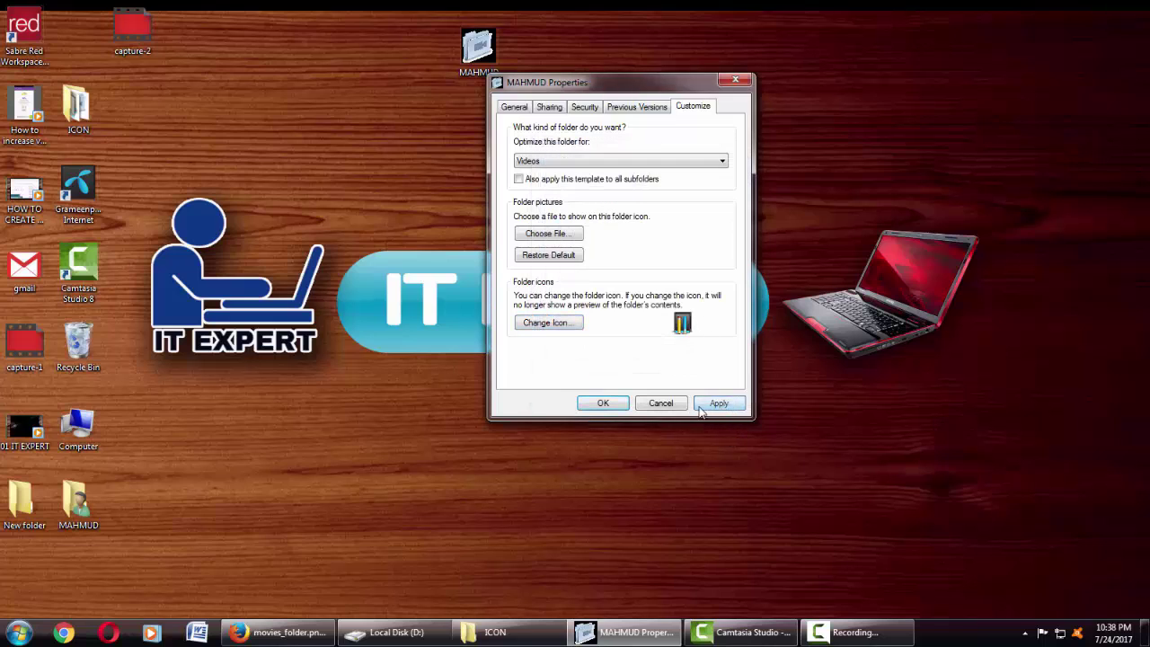
click(600, 403)
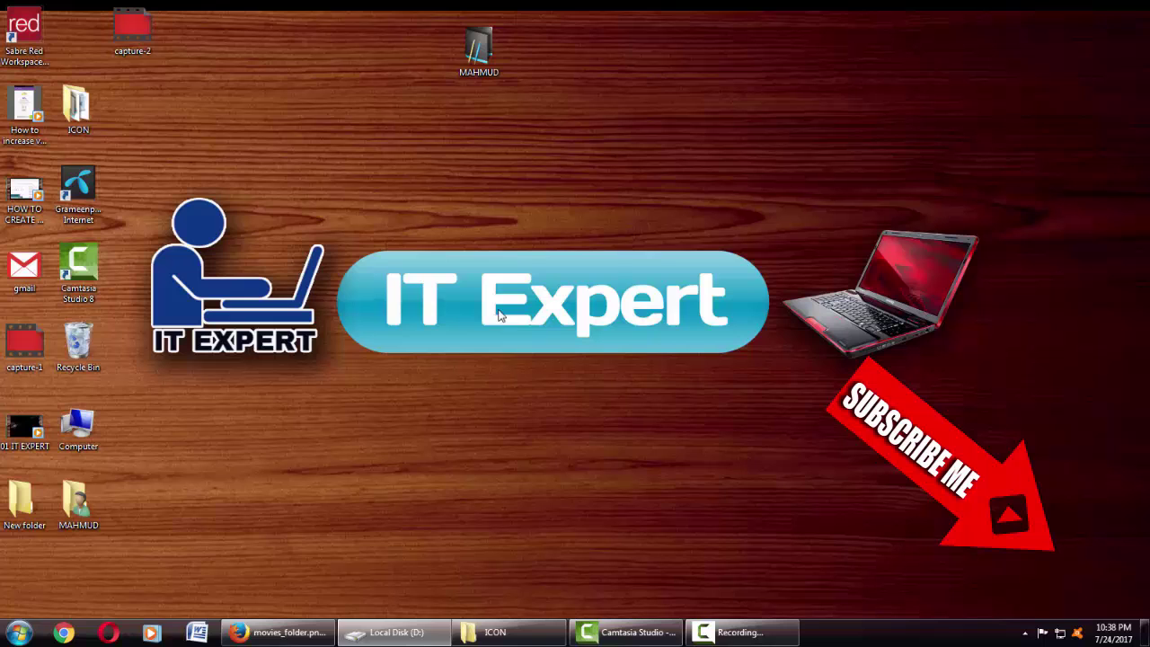
Enlarge and shrink the desktop icons to examine how the black folder icon scales
ctrl+scroll(522, 346, up, 10)
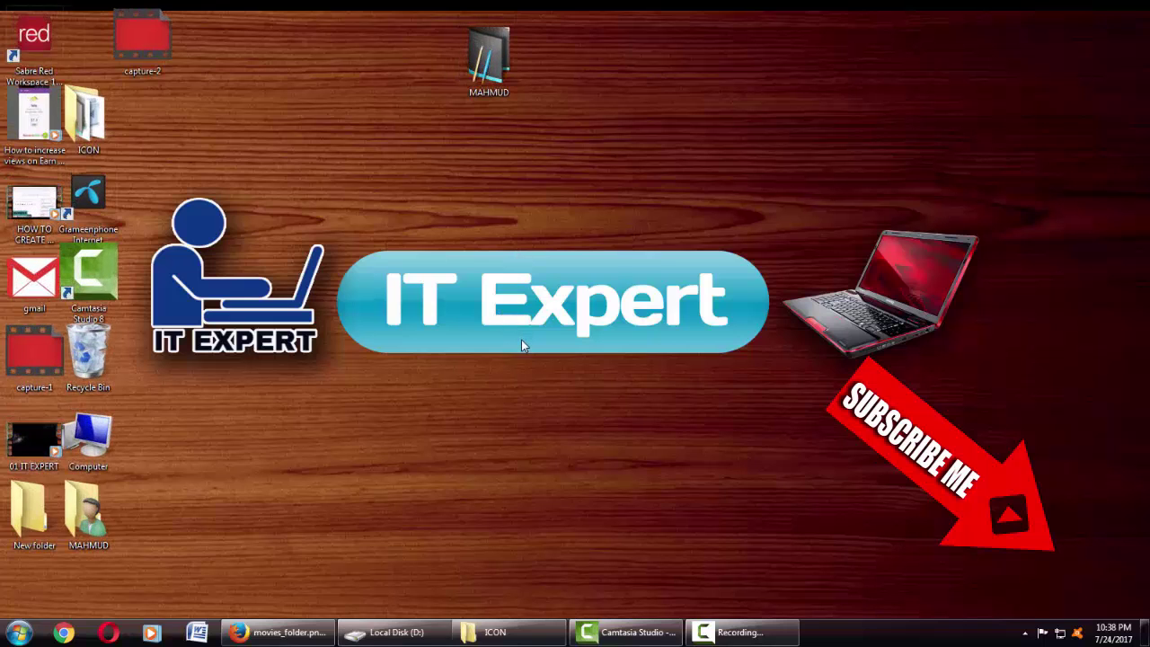
ctrl+scroll(522, 346, down, 5)
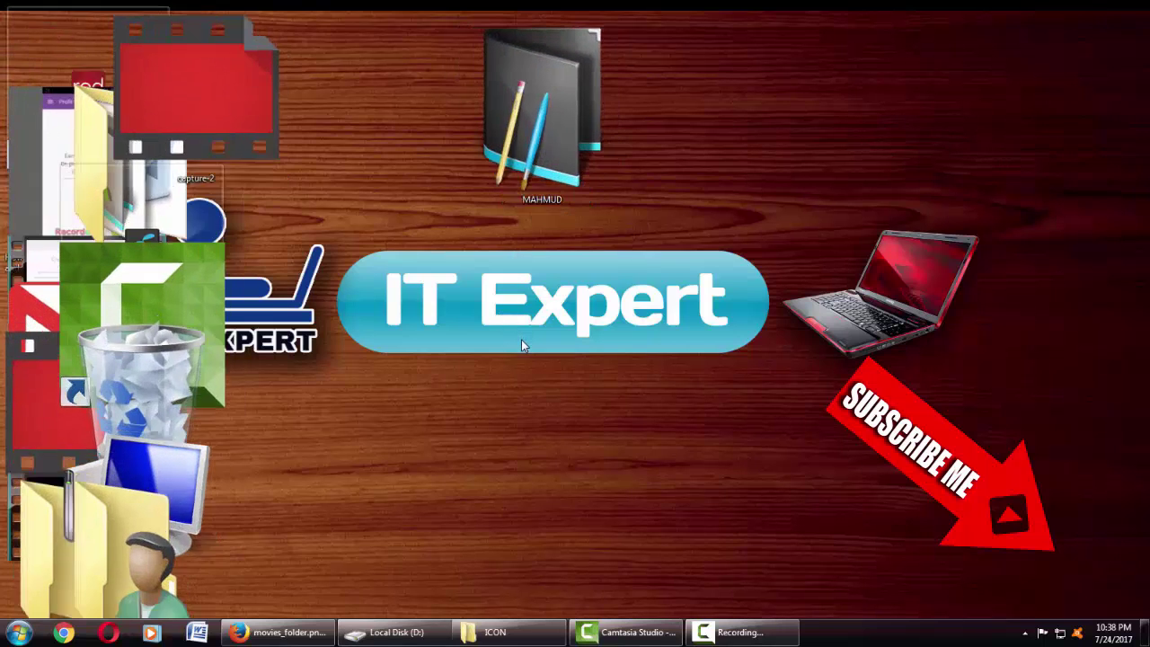
ctrl+scroll(521, 346, up, 2)
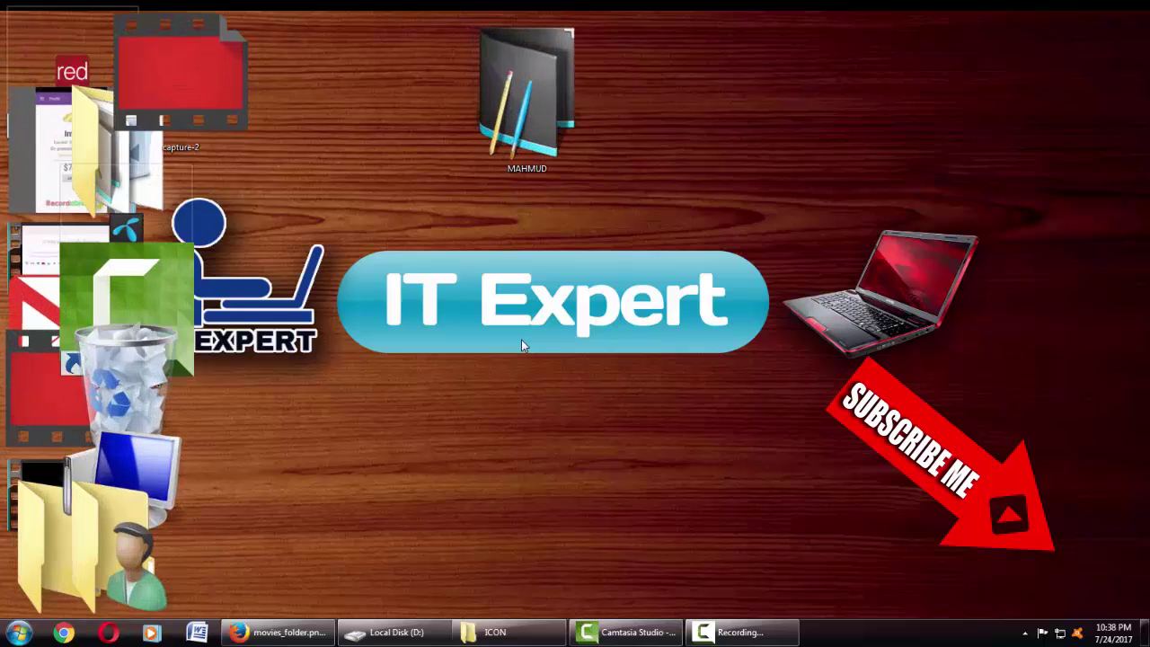
ctrl+scroll(521, 346, down, 2)
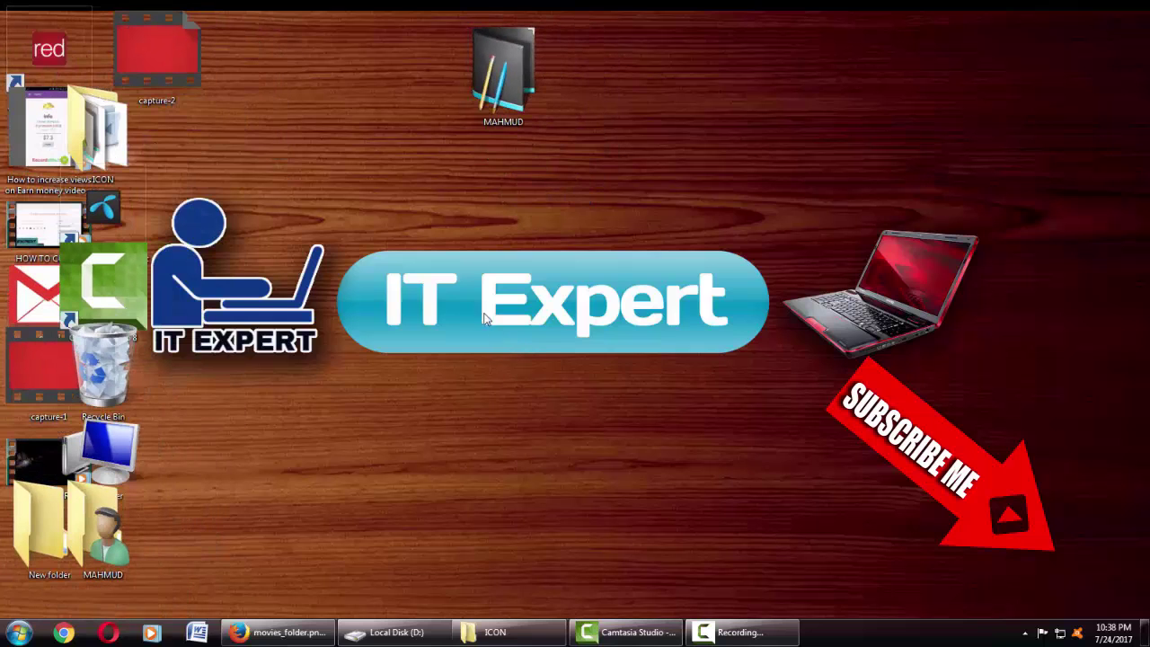